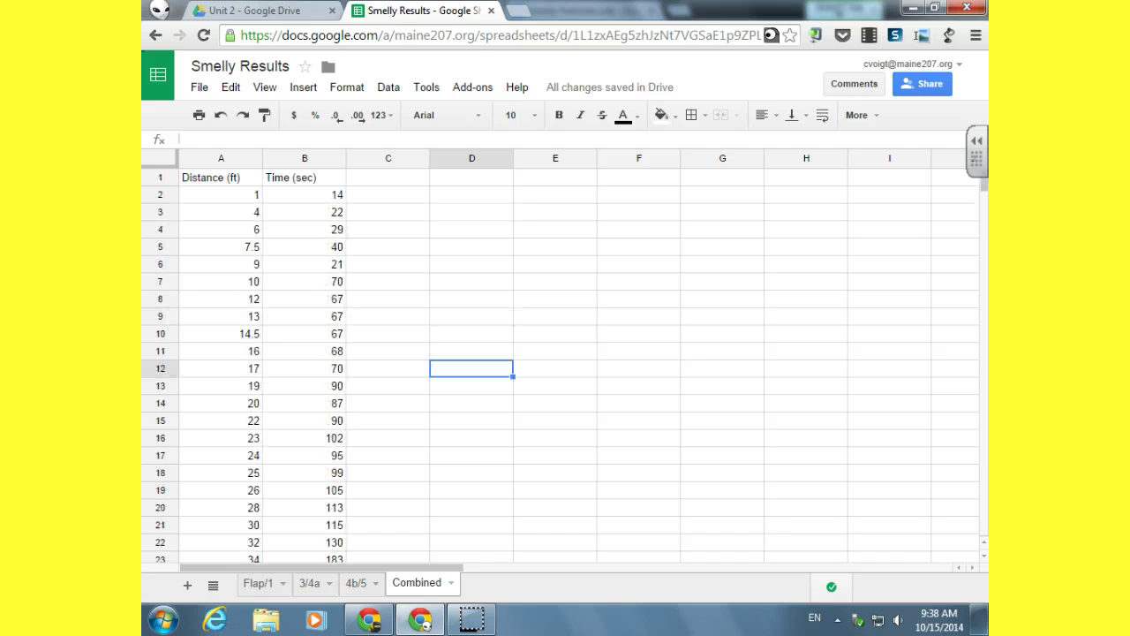
Start a new chart from the Distance (ft) and Time (sec) columns of the Combined sheet
{"action": "scroll", "coordinate": [565, 362], "scroll_direction": "down", "scroll_amount": 4}
{"action": "scroll", "coordinate": [565, 362], "scroll_direction": "down", "scroll_amount": 8}
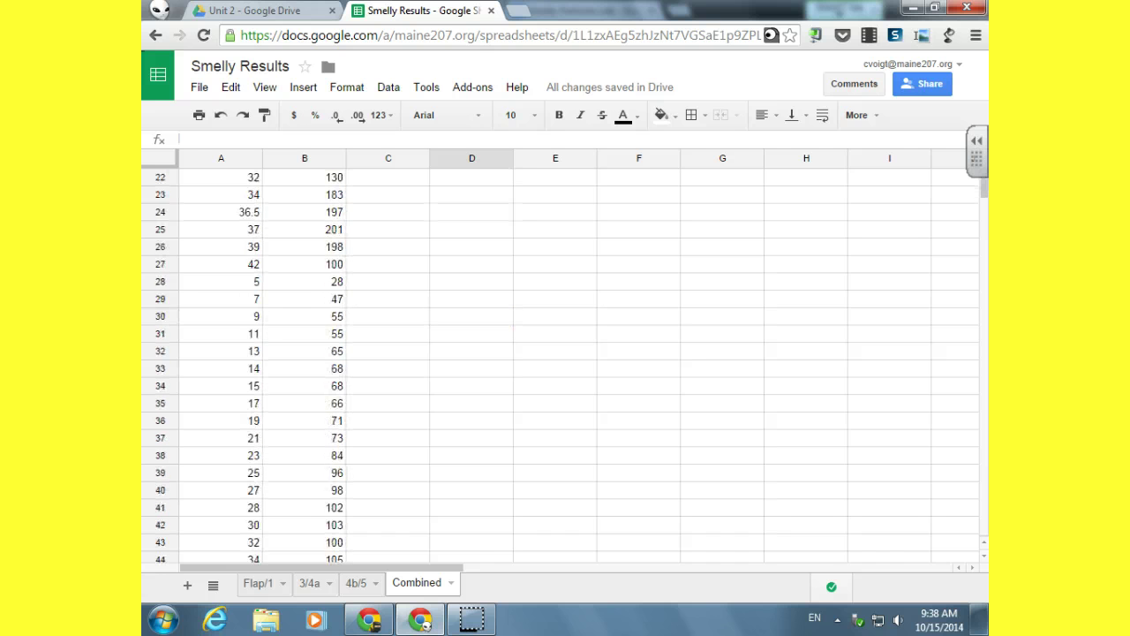
{"action": "scroll", "coordinate": [565, 362], "scroll_direction": "down", "scroll_amount": 5}
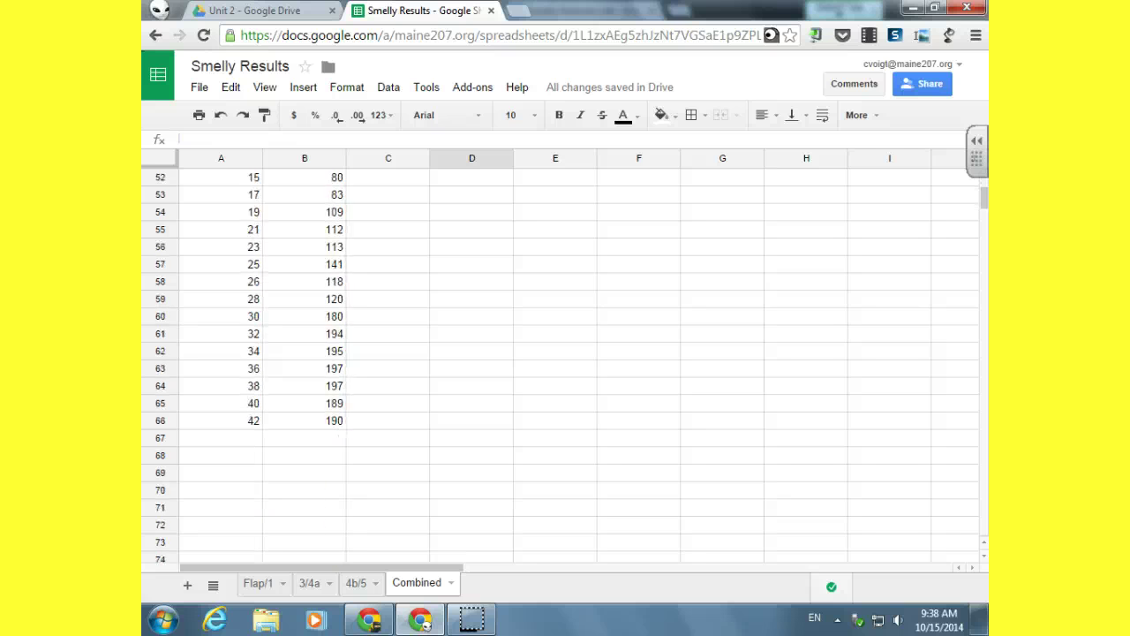
{"action": "scroll", "coordinate": [565, 362], "scroll_direction": "up", "scroll_amount": 15}
{"action": "scroll", "coordinate": [565, 362], "scroll_direction": "up", "scroll_amount": 2}
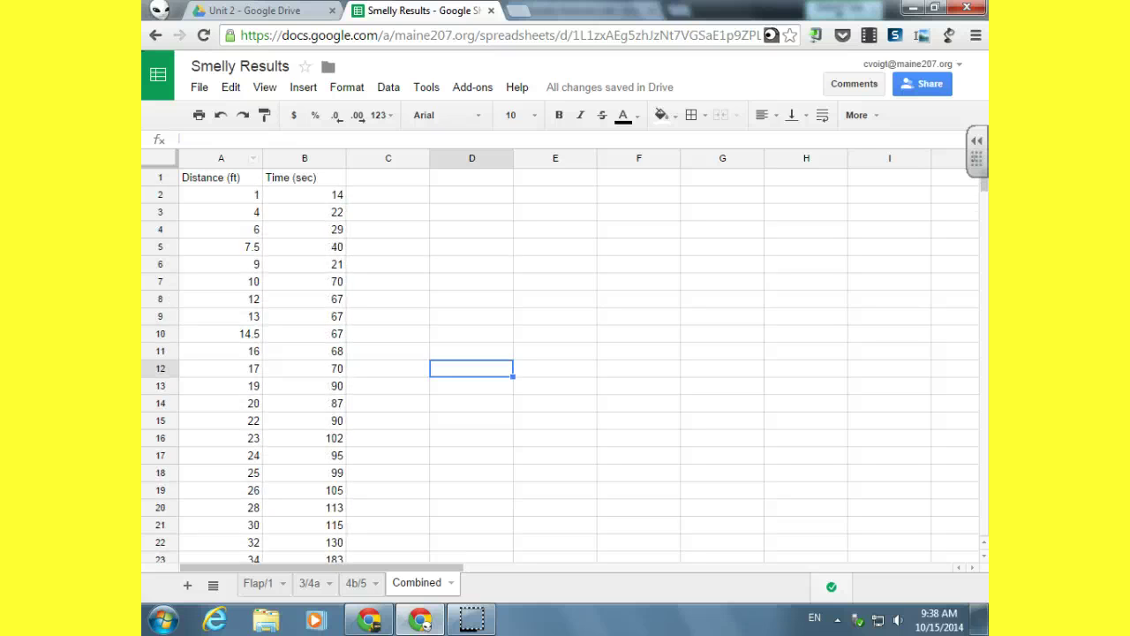
{"action": "left_click_drag", "start_coordinate": [221, 157], "coordinate": [305, 158]}
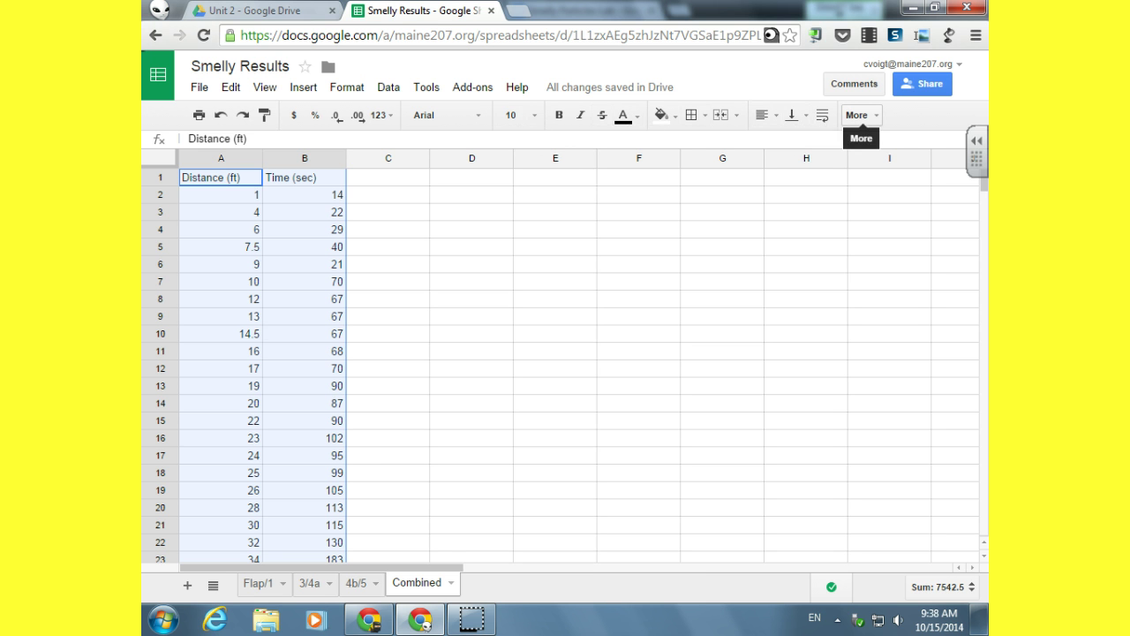
{"action": "left_click", "coordinate": [858, 115]}
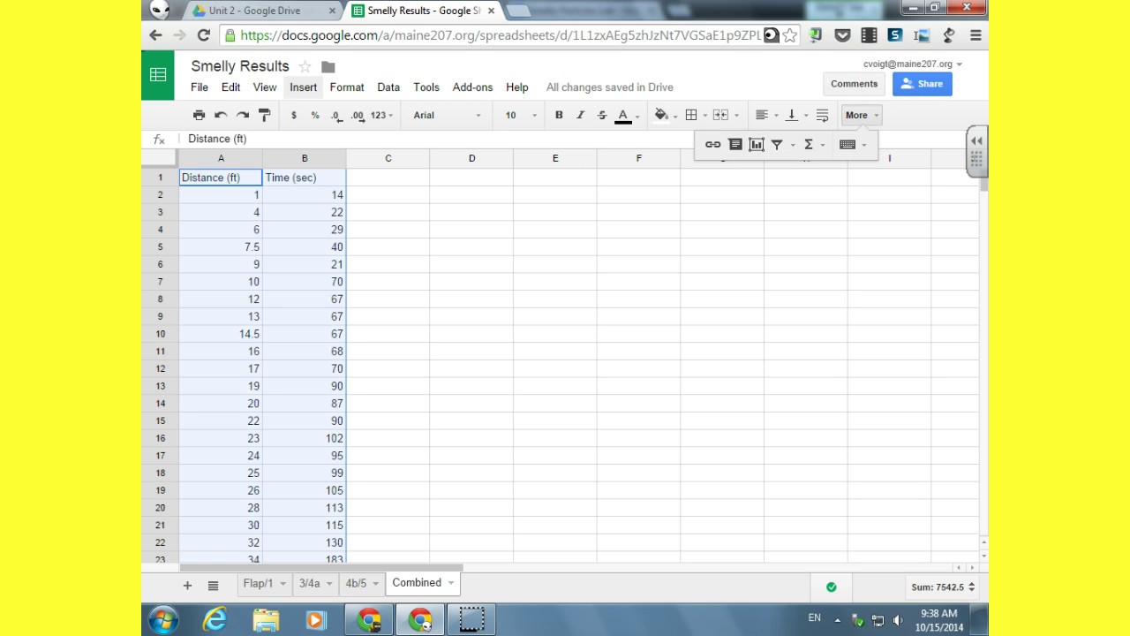
{"action": "left_click", "coordinate": [303, 86]}
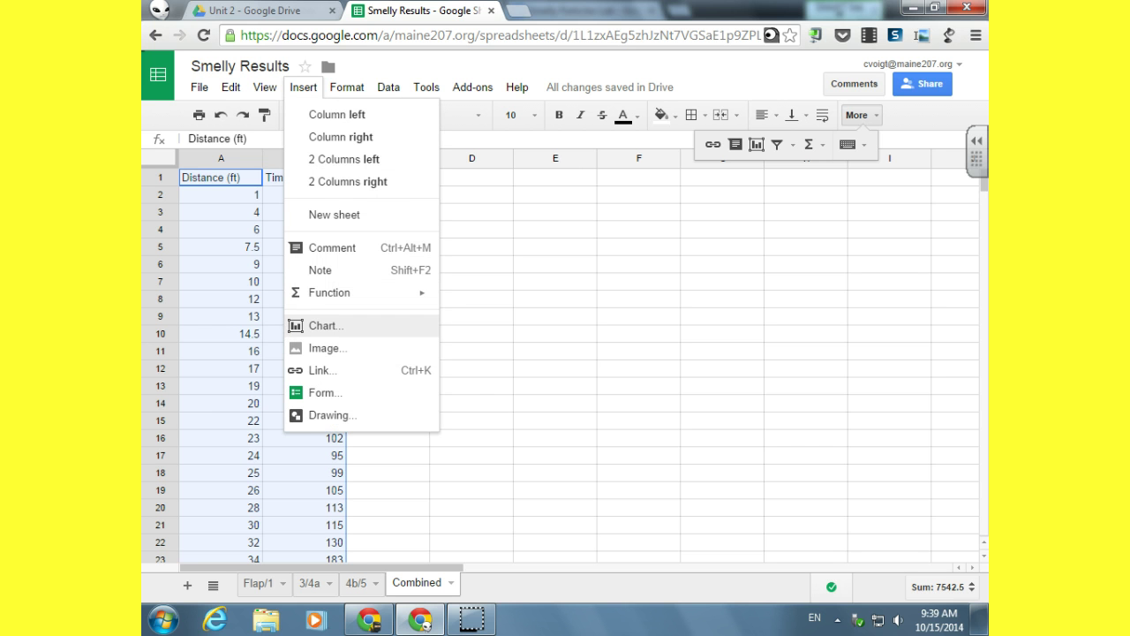
{"action": "left_click", "coordinate": [326, 325]}
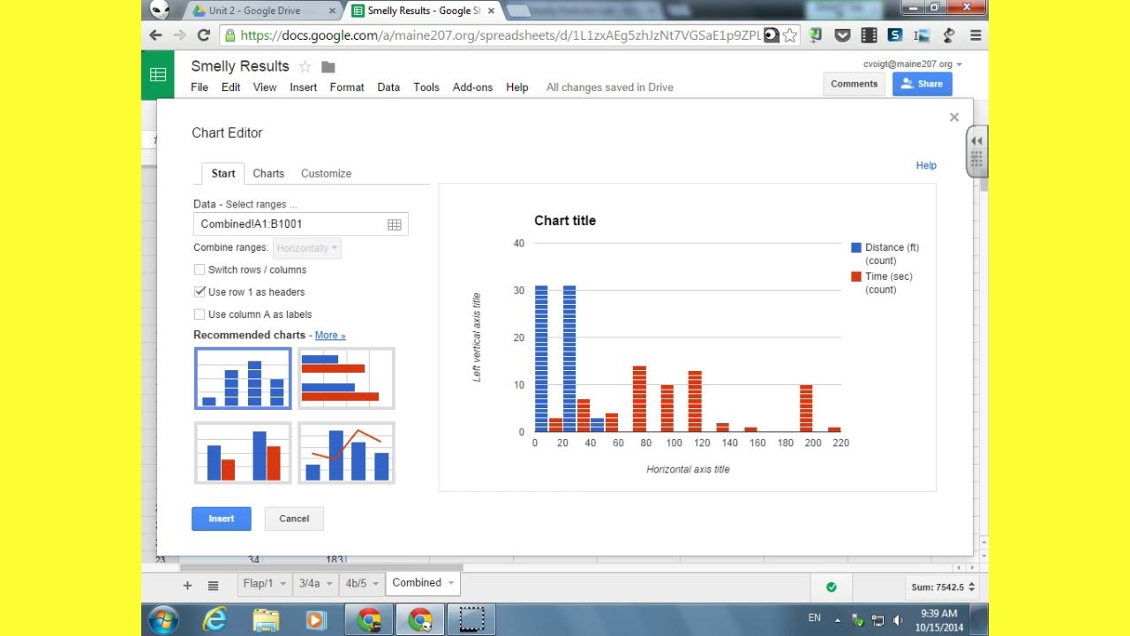
Preview the data as a line chart, and set the chart type to Scatter chart
{"action": "left_click", "coordinate": [268, 173]}
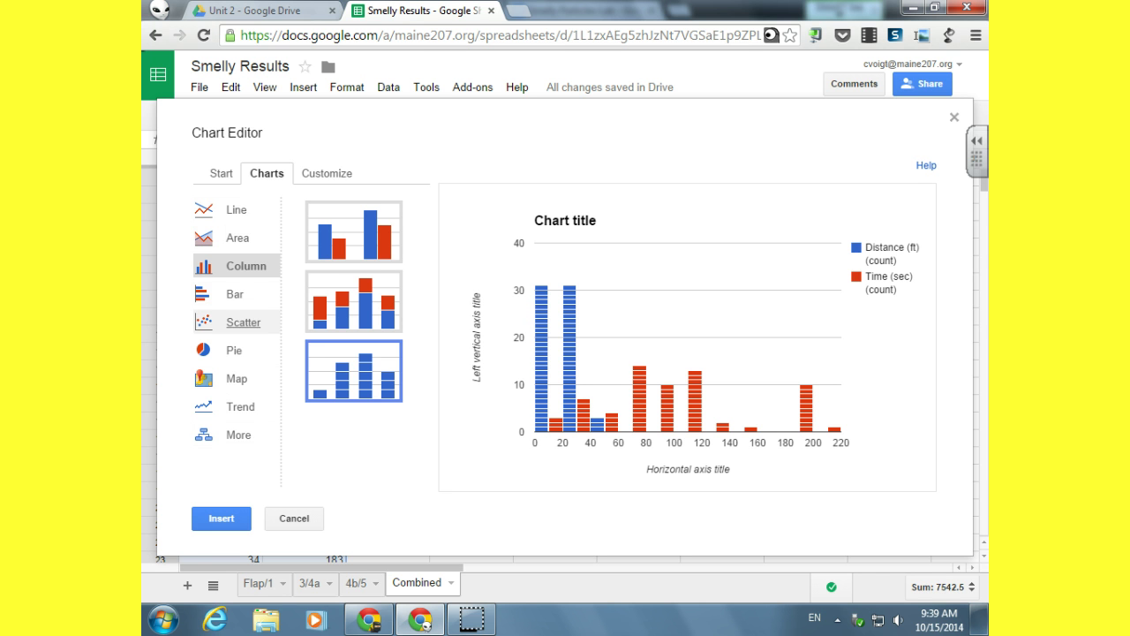
{"action": "left_click", "coordinate": [243, 321]}
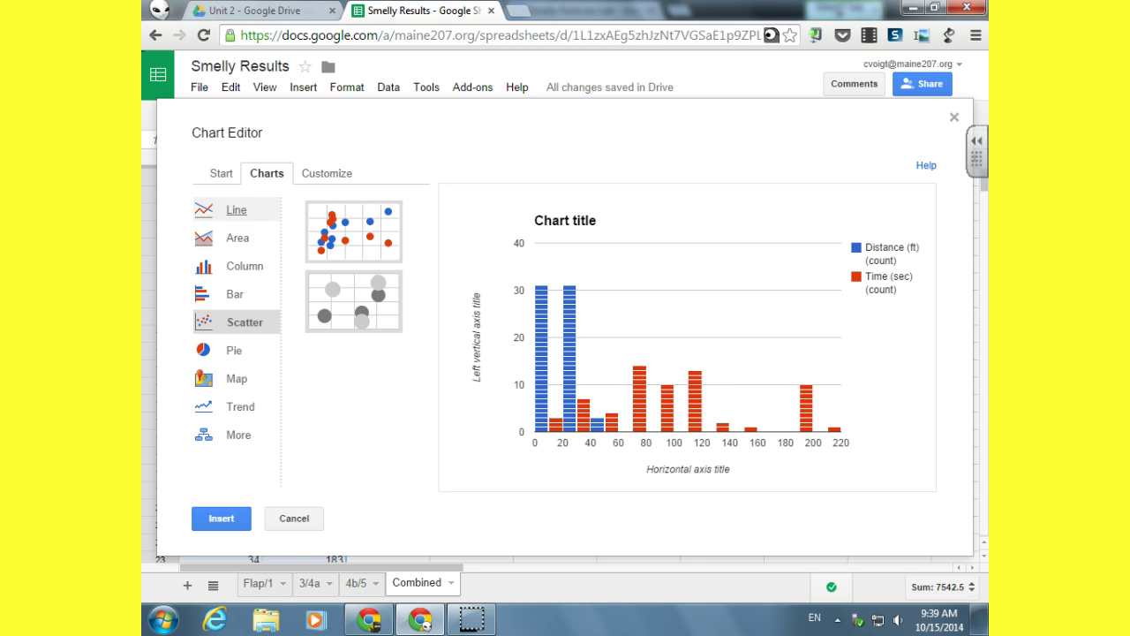
{"action": "left_click", "coordinate": [235, 209]}
{"action": "left_click", "coordinate": [353, 232]}
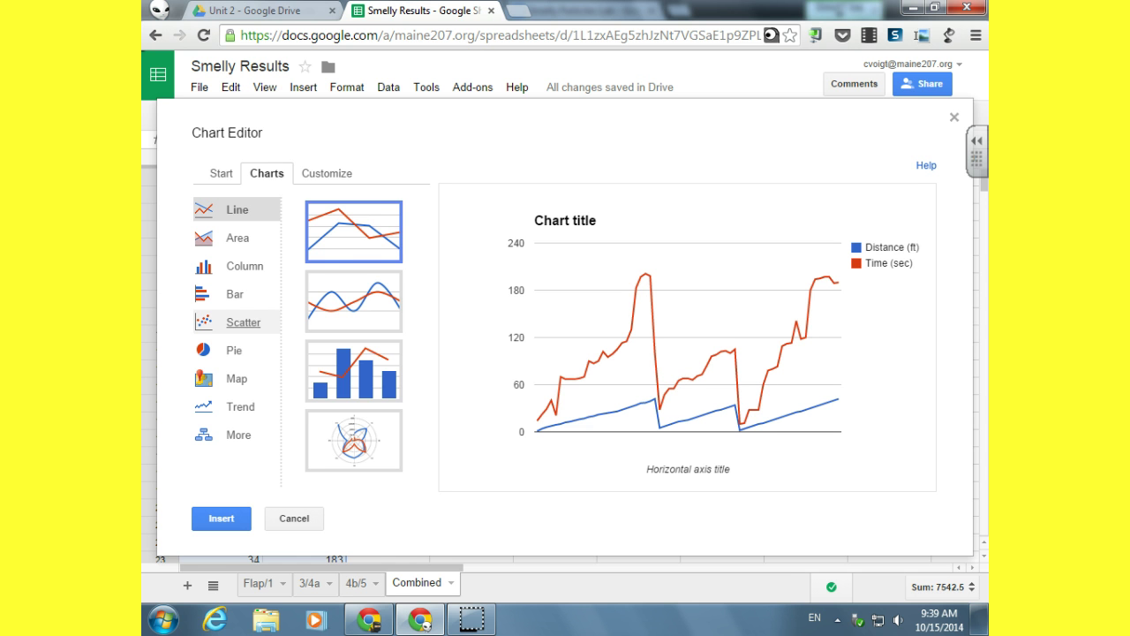
{"action": "left_click", "coordinate": [243, 321]}
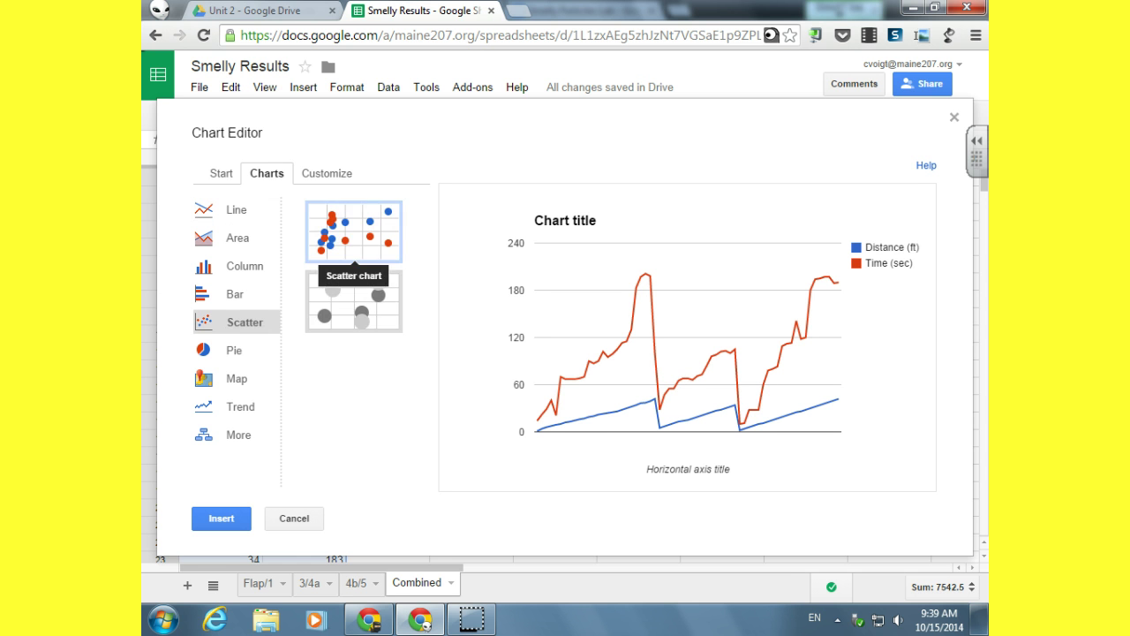
{"action": "left_click", "coordinate": [353, 231]}
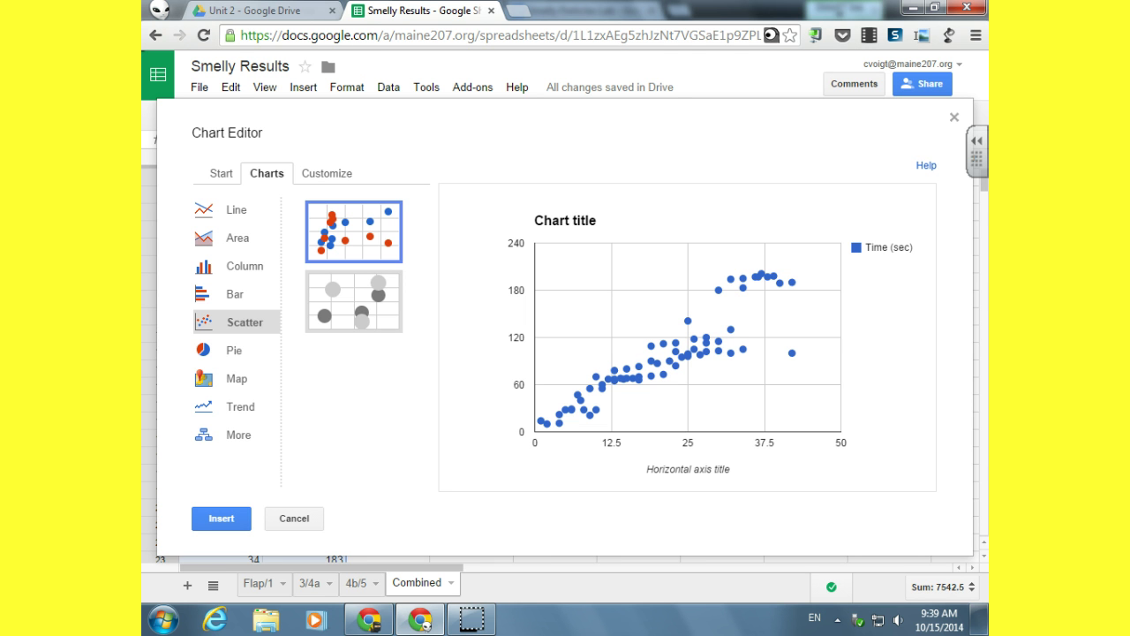
Examine the customization settings for the chart title and the horizontal axis title
{"action": "left_click", "coordinate": [325, 173]}
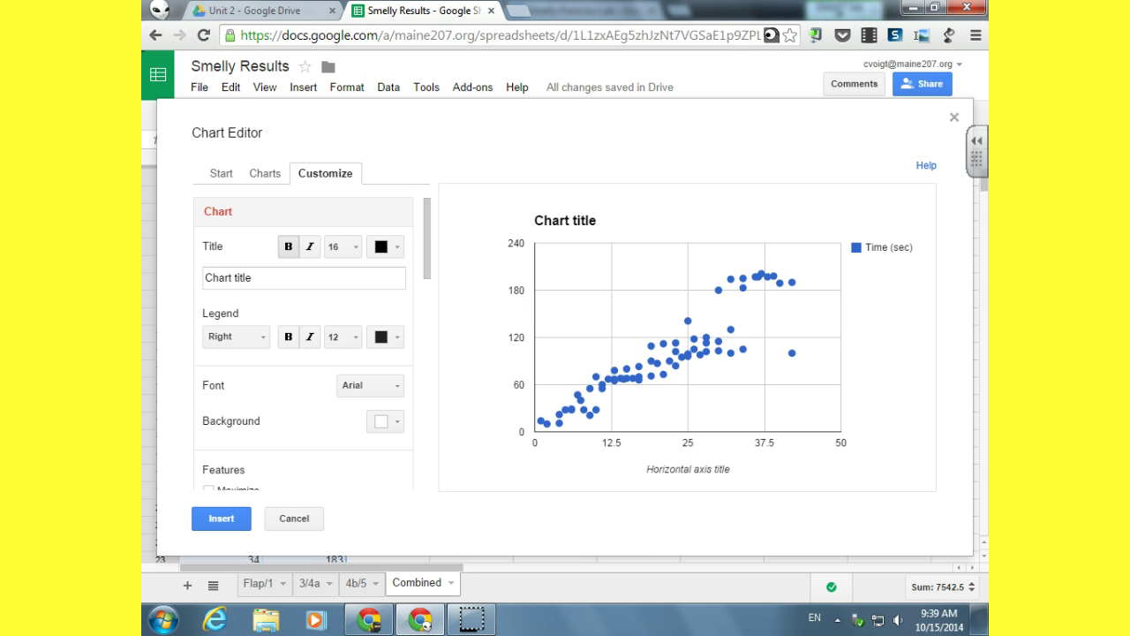
{"action": "double_click", "coordinate": [242, 277]}
{"action": "key", "text": "ctrl+a"}
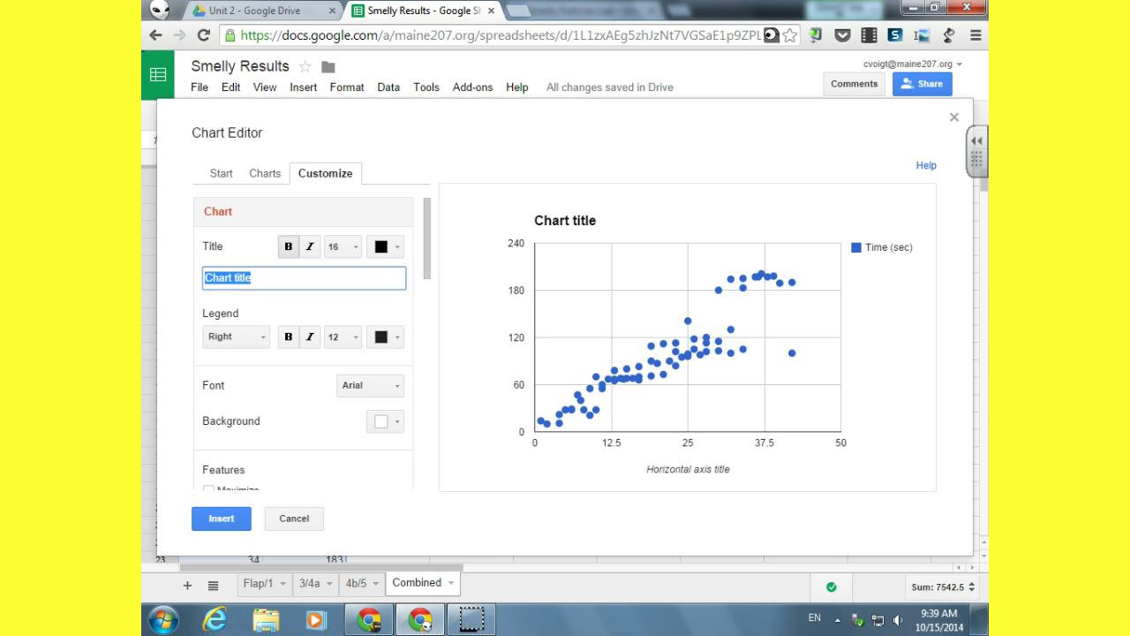
{"action": "scroll", "coordinate": [303, 343], "scroll_direction": "down", "scroll_amount": 4}
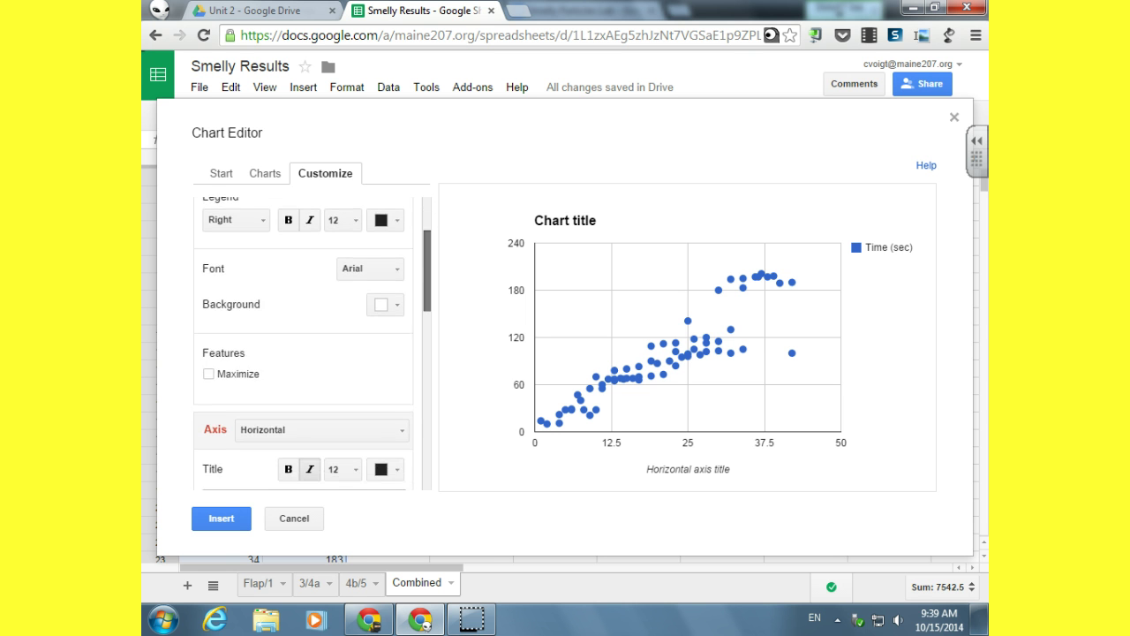
{"action": "scroll", "coordinate": [303, 343], "scroll_direction": "down", "scroll_amount": 2}
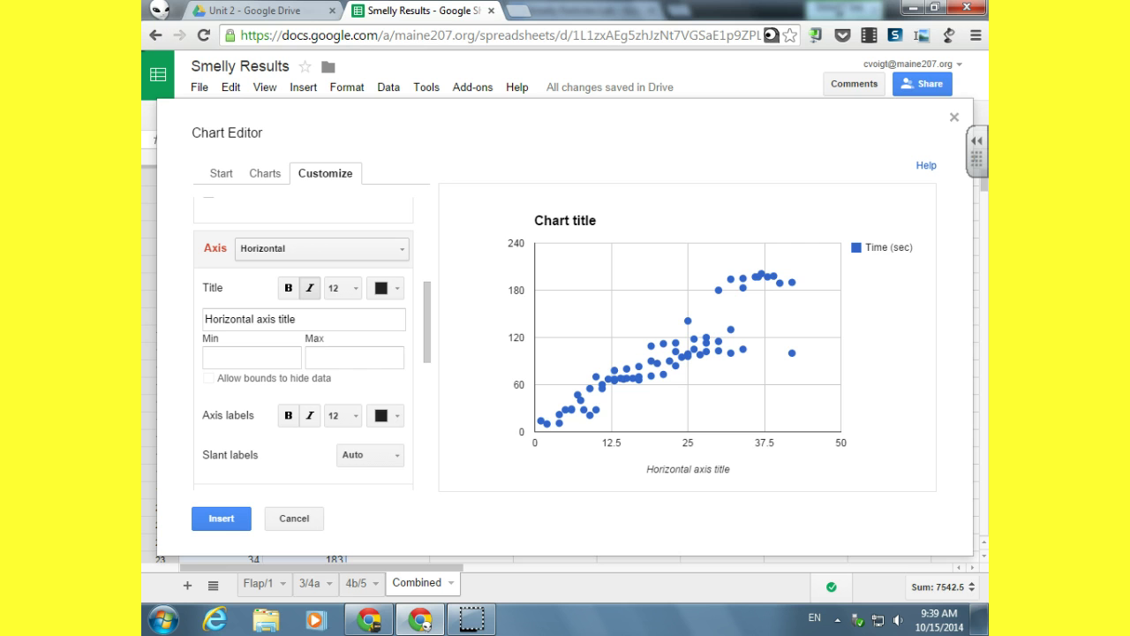
{"action": "left_click_drag", "start_coordinate": [204, 319], "coordinate": [297, 319]}
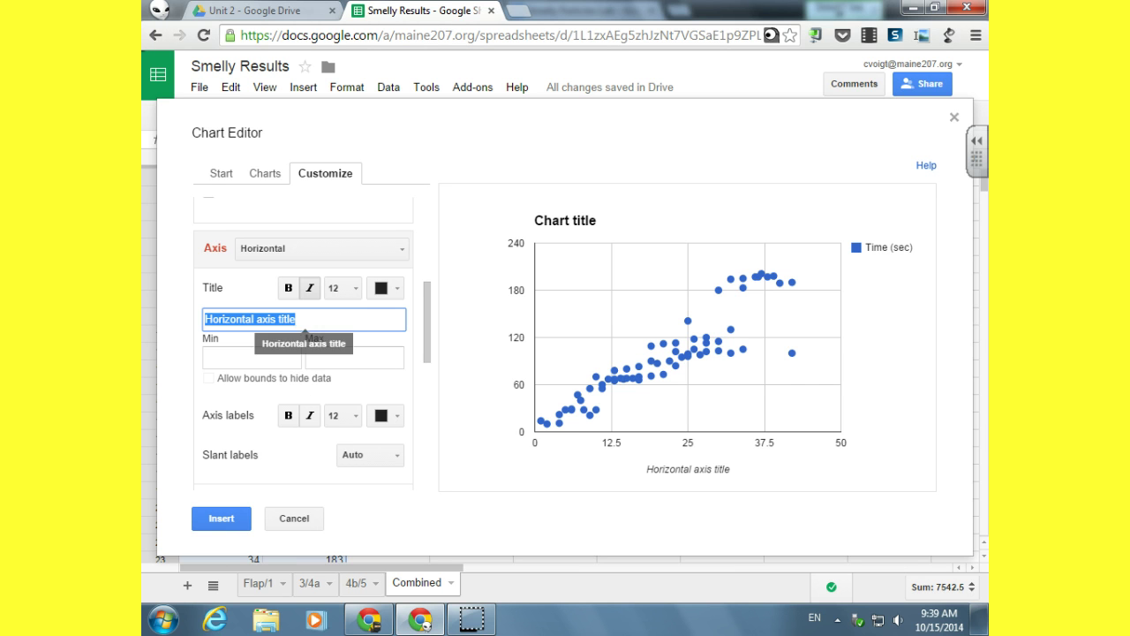
{"action": "left_click", "coordinate": [296, 319]}
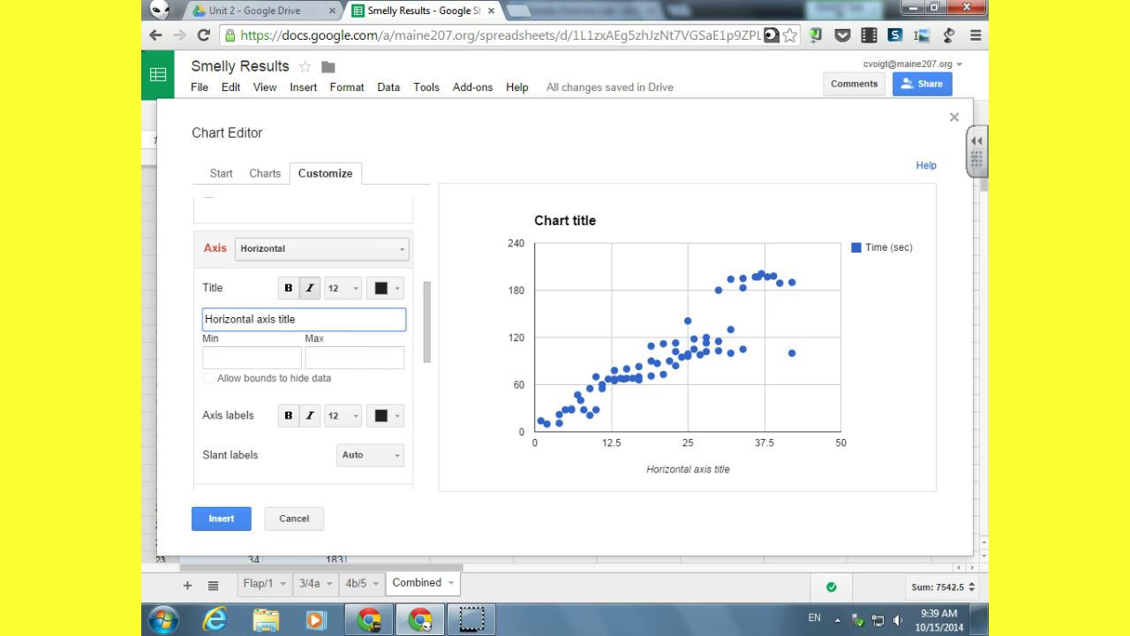
Set the horizontal axis minimum to 15
{"action": "key", "text": "Tab"}
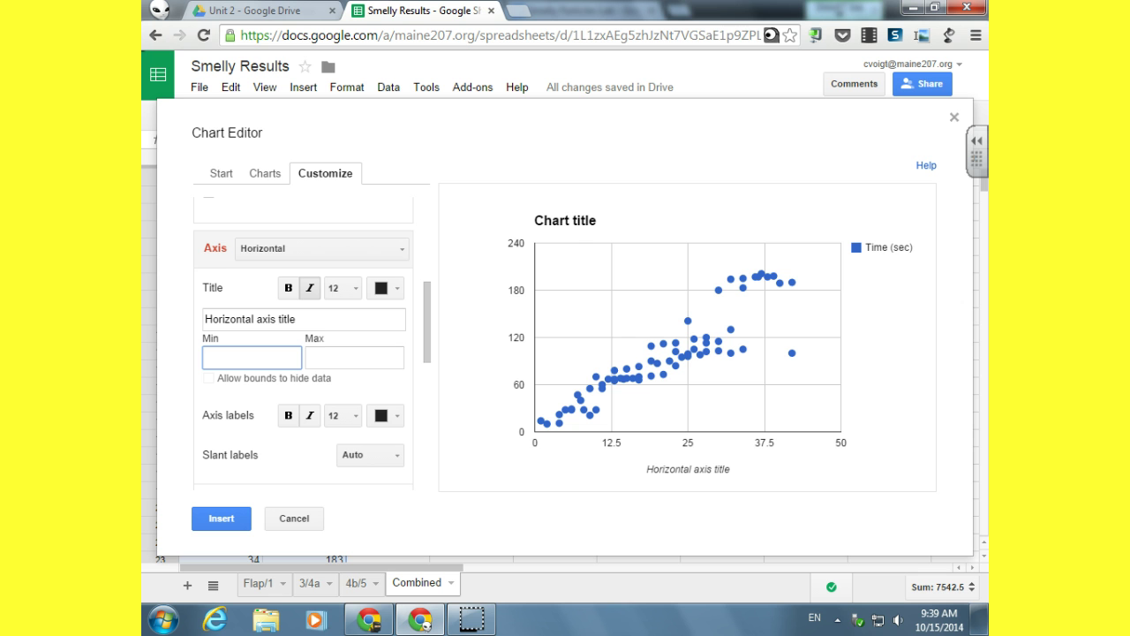
{"action": "type", "text": "15"}
{"action": "key", "text": "Tab"}
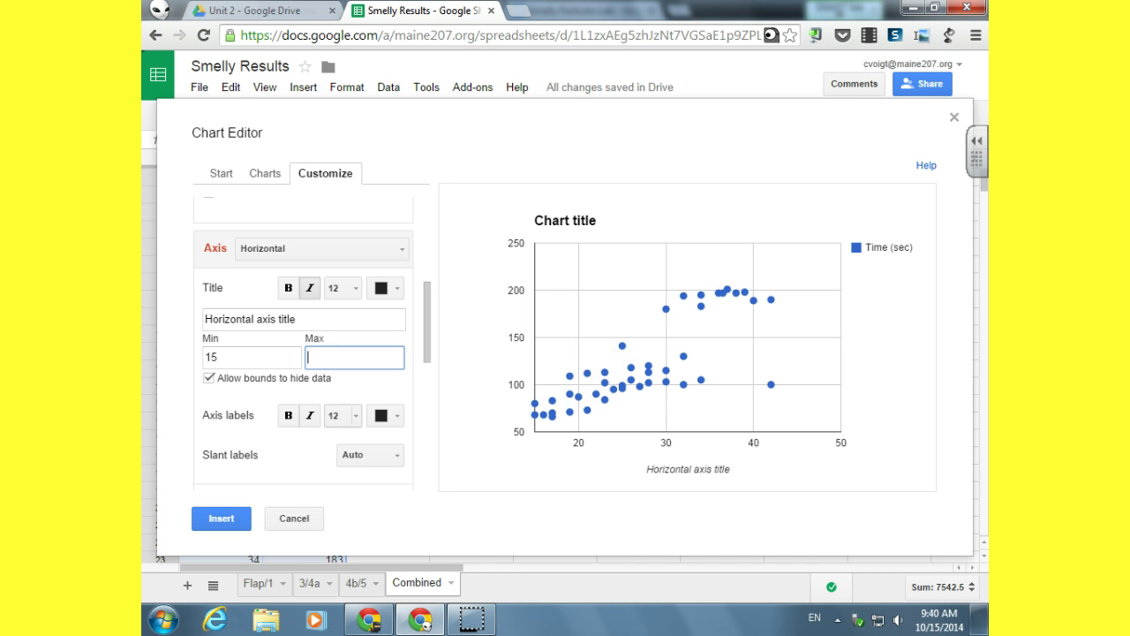
Set the horizontal axis minimum to 0
{"action": "key", "text": "shift+Tab"}
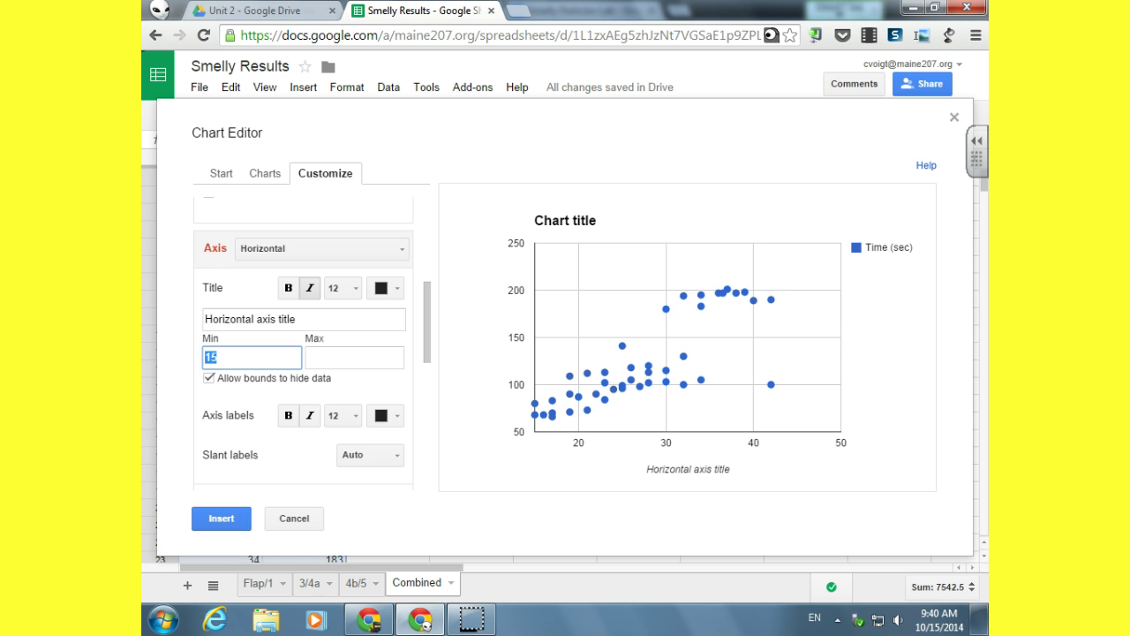
{"action": "type", "text": "0"}
{"action": "key", "text": "Tab"}
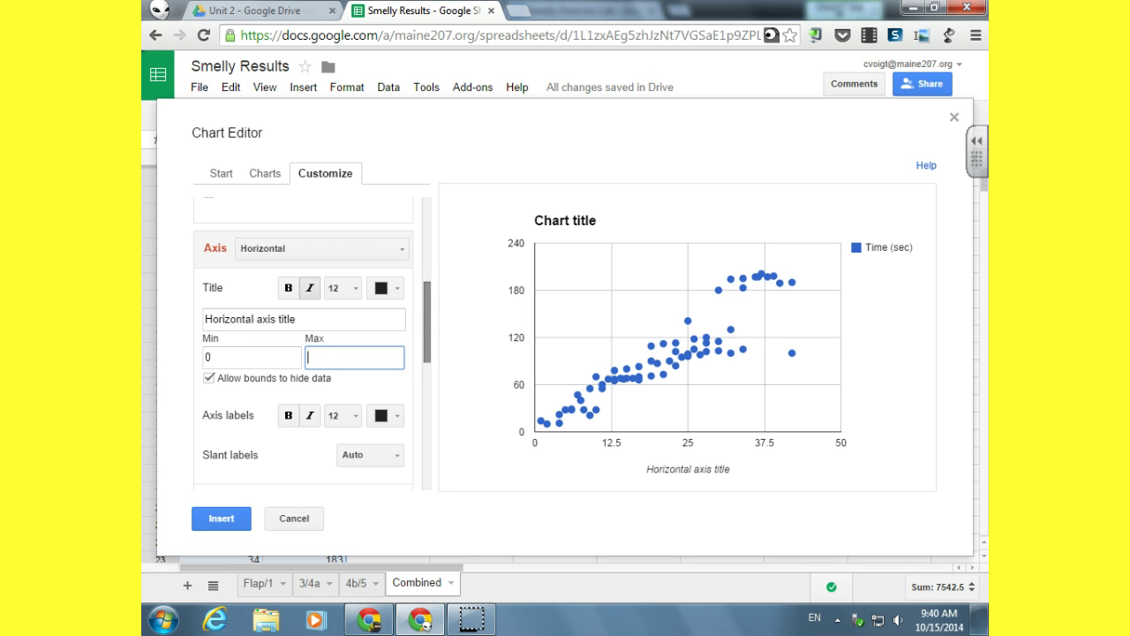
{"action": "left_click", "coordinate": [264, 318]}
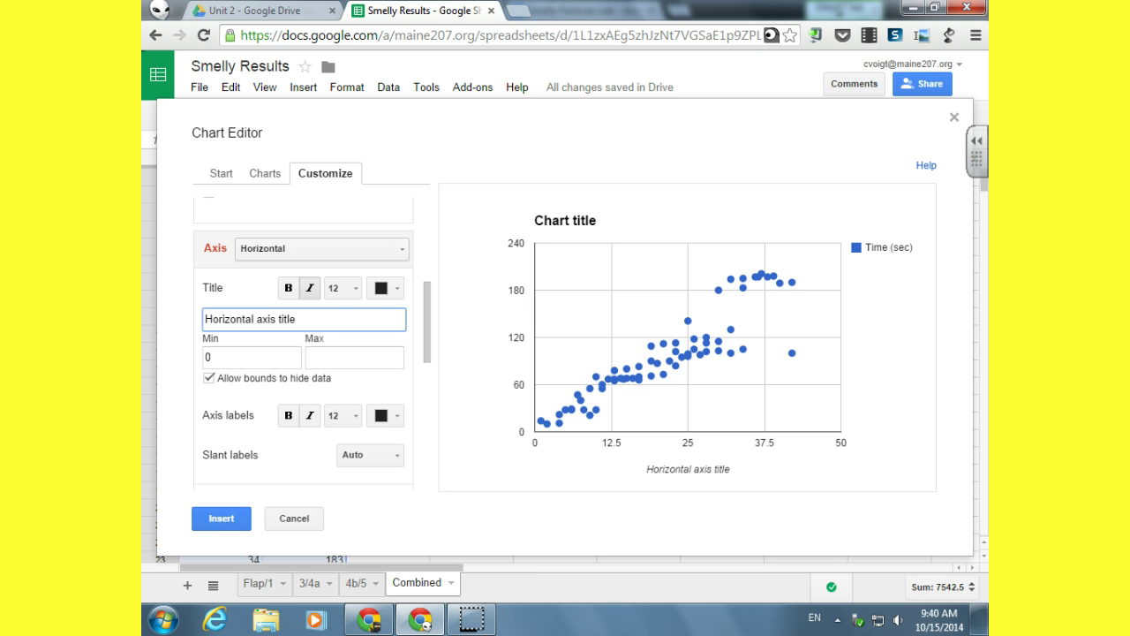
Show the left vertical axis settings and choose 5 major gridlines for that axis
{"action": "left_click", "coordinate": [321, 248]}
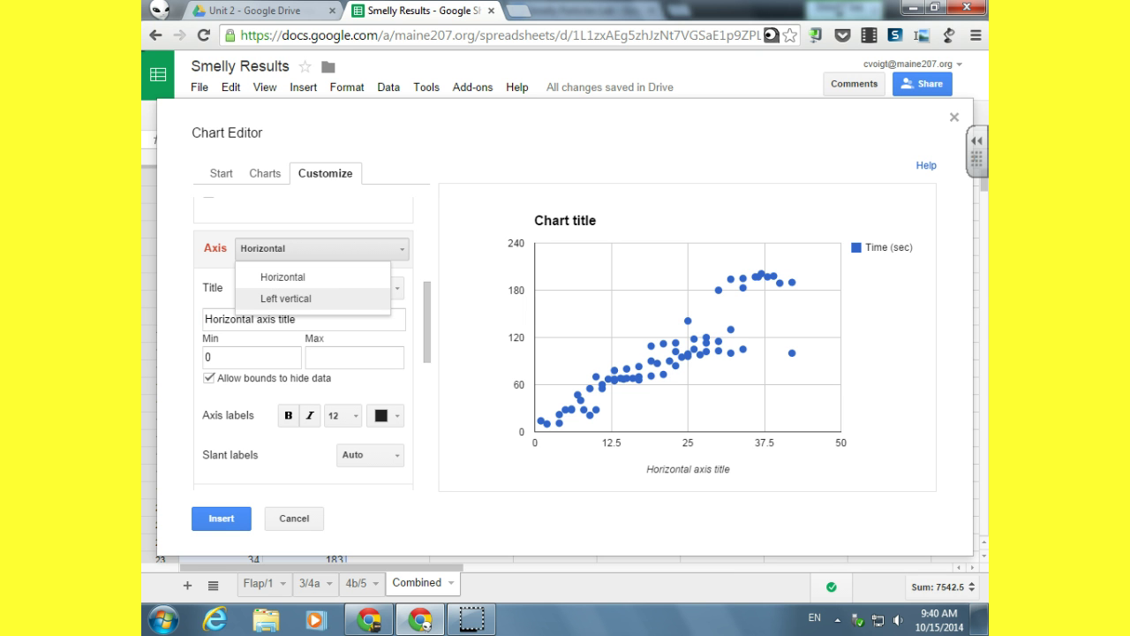
{"action": "left_click", "coordinate": [286, 298]}
{"action": "left_click", "coordinate": [264, 319]}
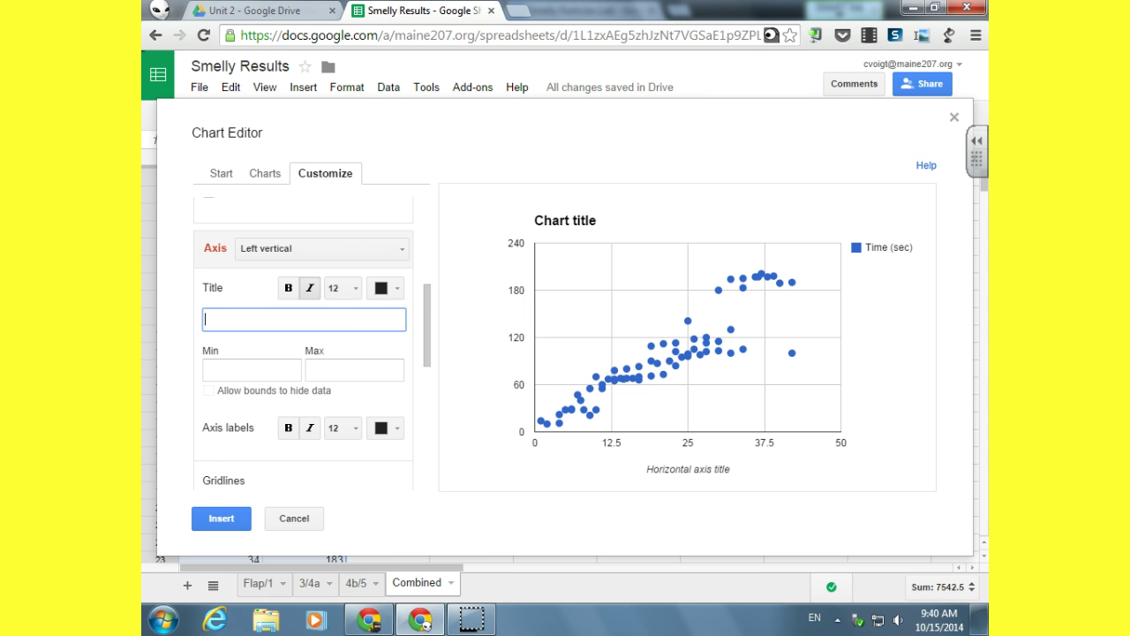
{"action": "left_click", "coordinate": [354, 370]}
{"action": "scroll", "coordinate": [303, 343], "scroll_direction": "down", "scroll_amount": 3}
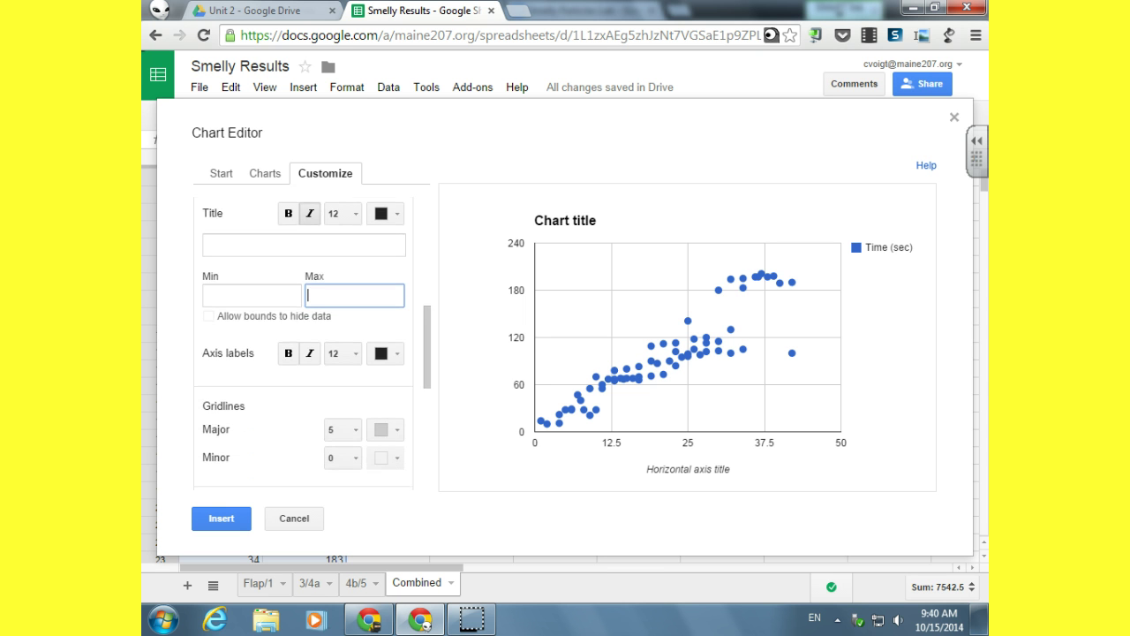
{"action": "scroll", "coordinate": [340, 353], "scroll_direction": "down", "scroll_amount": 2}
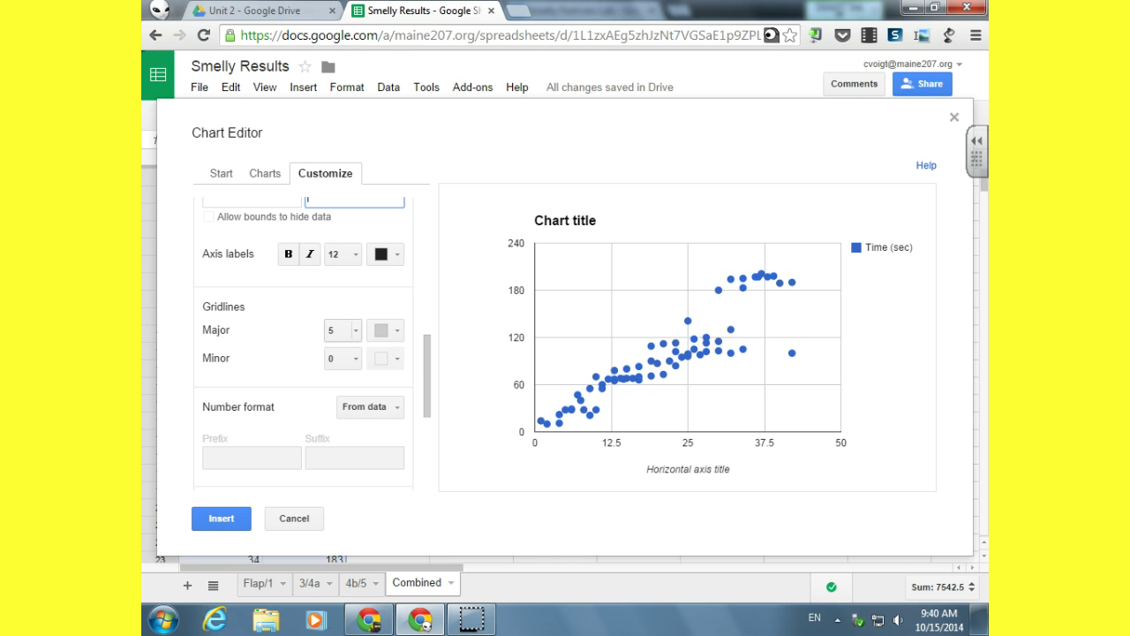
{"action": "left_click", "coordinate": [339, 329]}
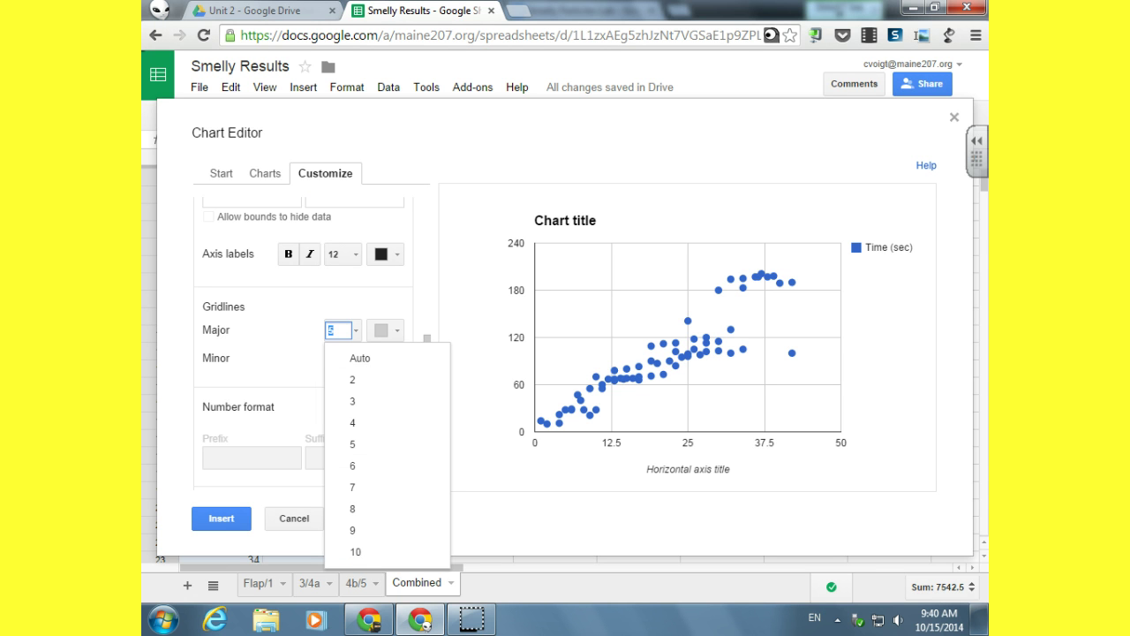
{"action": "left_click", "coordinate": [353, 444]}
Add a linear trendline to the Time (sec) series and show its label and line options
{"action": "scroll", "coordinate": [303, 344], "scroll_direction": "down", "scroll_amount": 1}
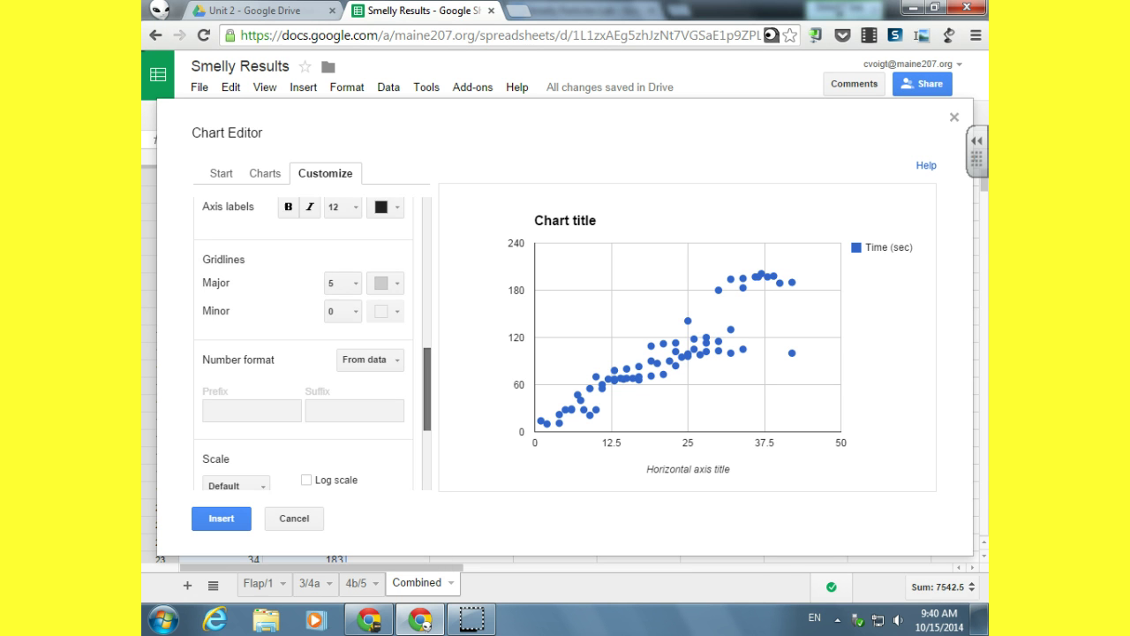
{"action": "scroll", "coordinate": [302, 345], "scroll_direction": "down", "scroll_amount": 1}
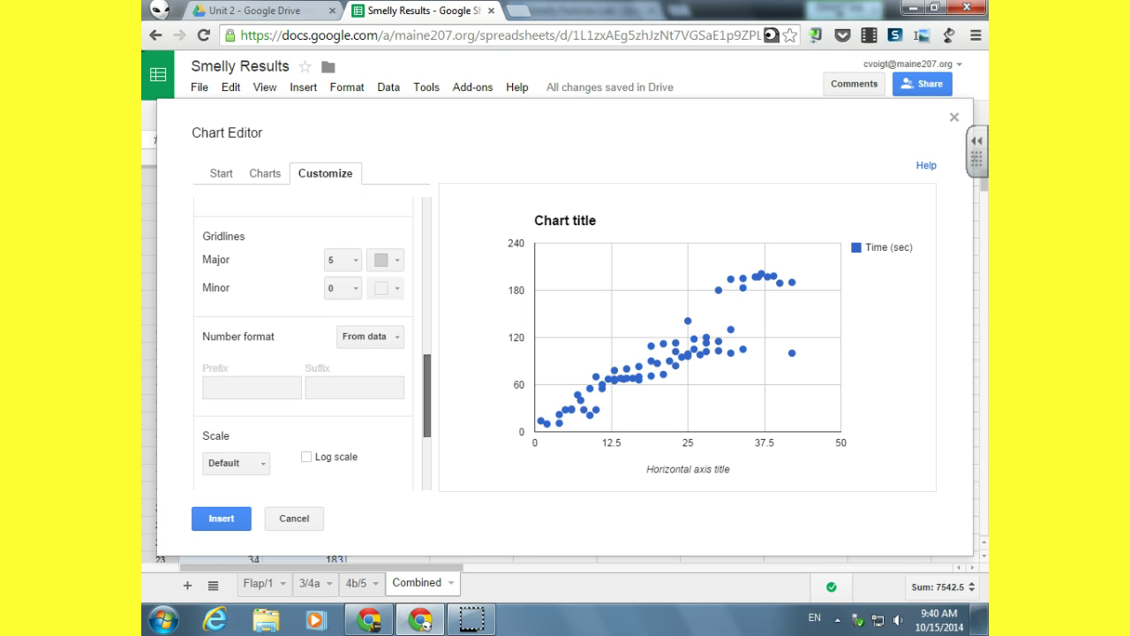
{"action": "scroll", "coordinate": [302, 344], "scroll_direction": "down", "scroll_amount": 4}
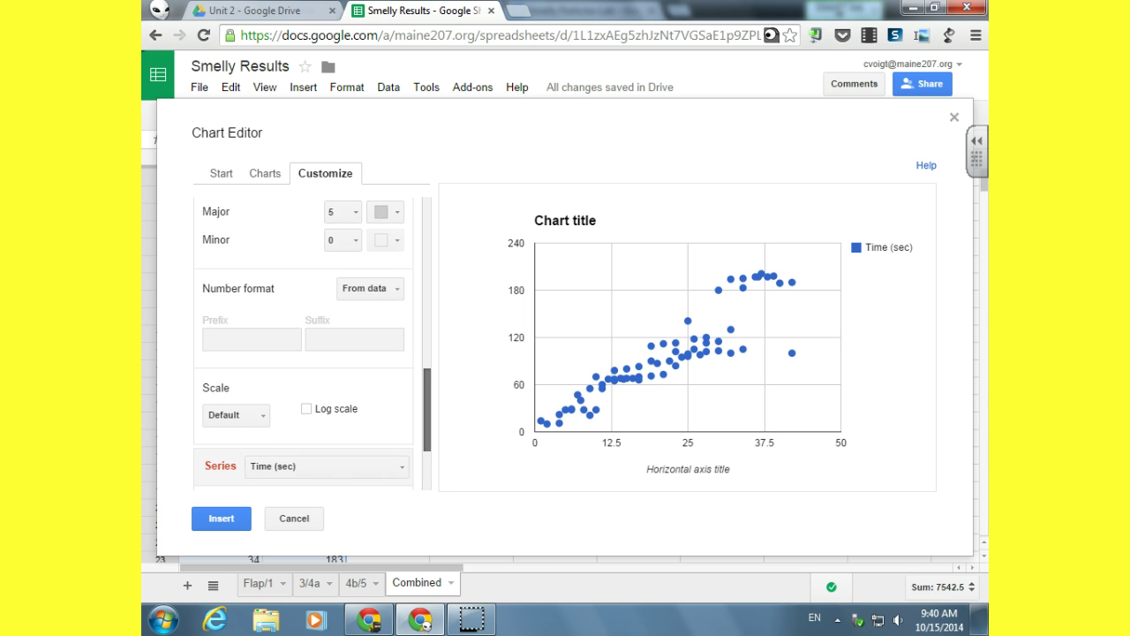
{"action": "scroll", "coordinate": [302, 344], "scroll_direction": "down", "scroll_amount": 2}
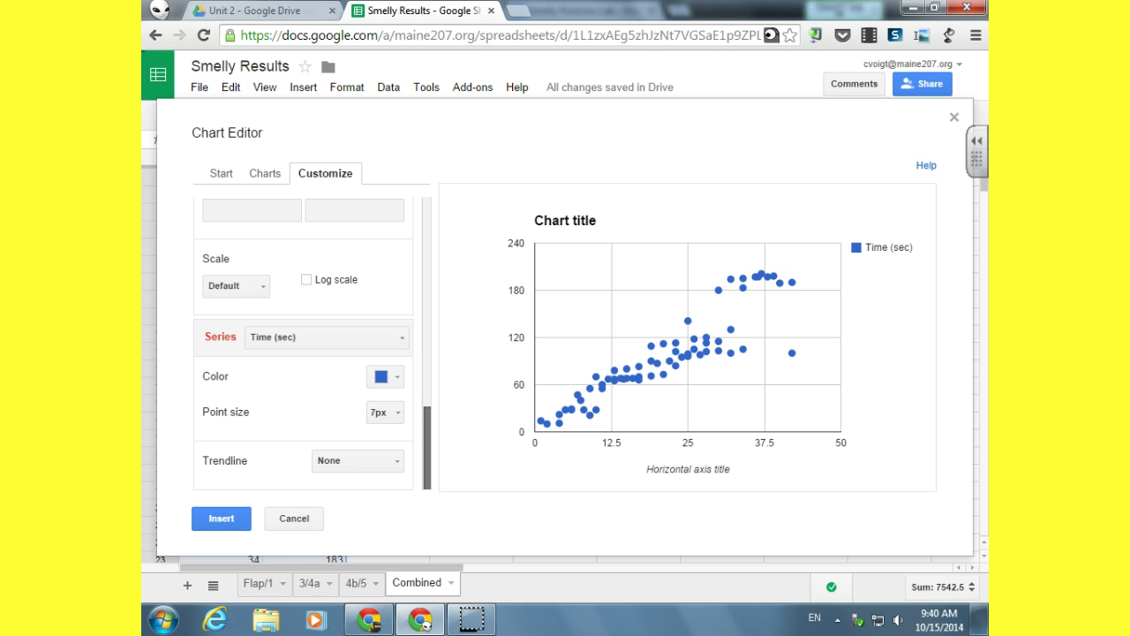
{"action": "left_click", "coordinate": [357, 460]}
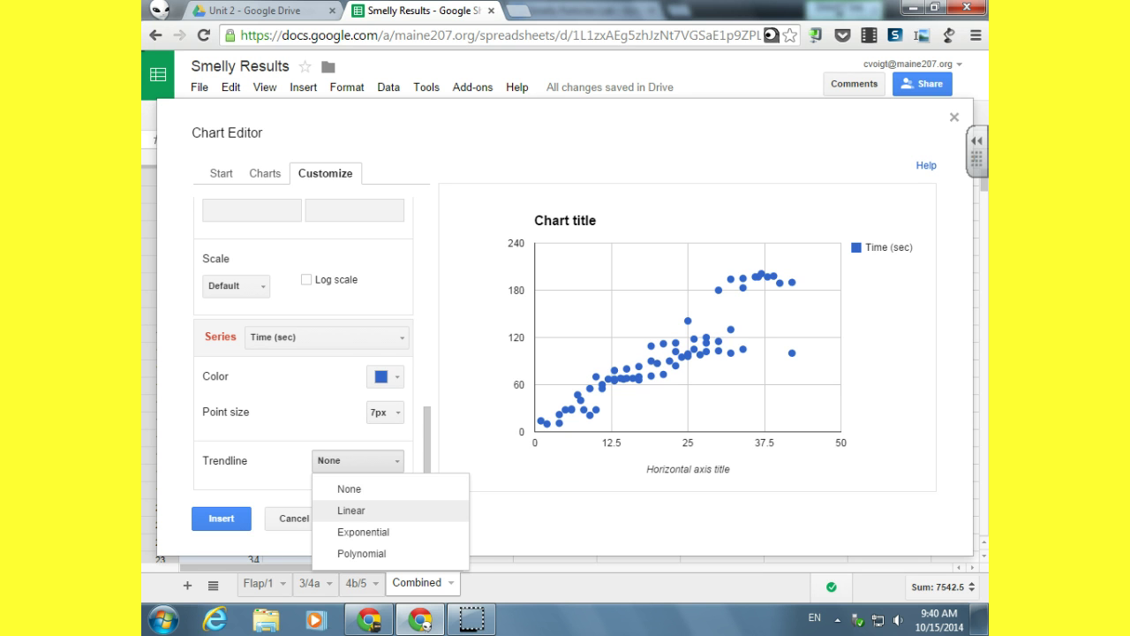
{"action": "left_click", "coordinate": [350, 511]}
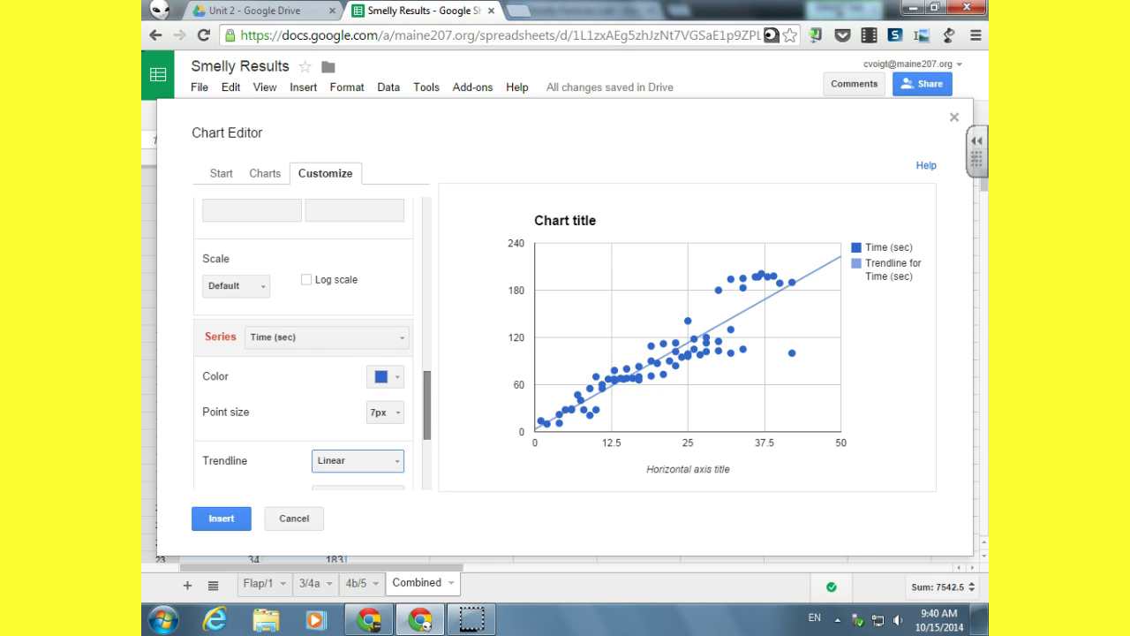
{"action": "scroll", "coordinate": [385, 413], "scroll_direction": "down", "scroll_amount": 2}
{"action": "scroll", "coordinate": [304, 344], "scroll_direction": "down", "scroll_amount": 1}
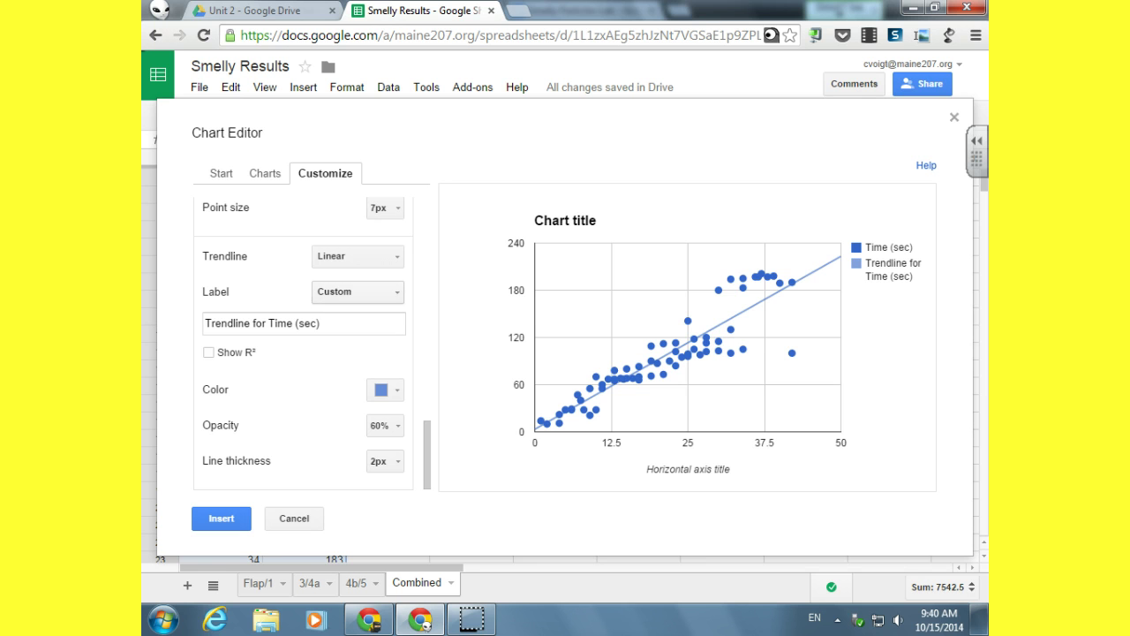
Label the linear trendline with its equation and show its R² value
{"action": "left_click", "coordinate": [358, 292]}
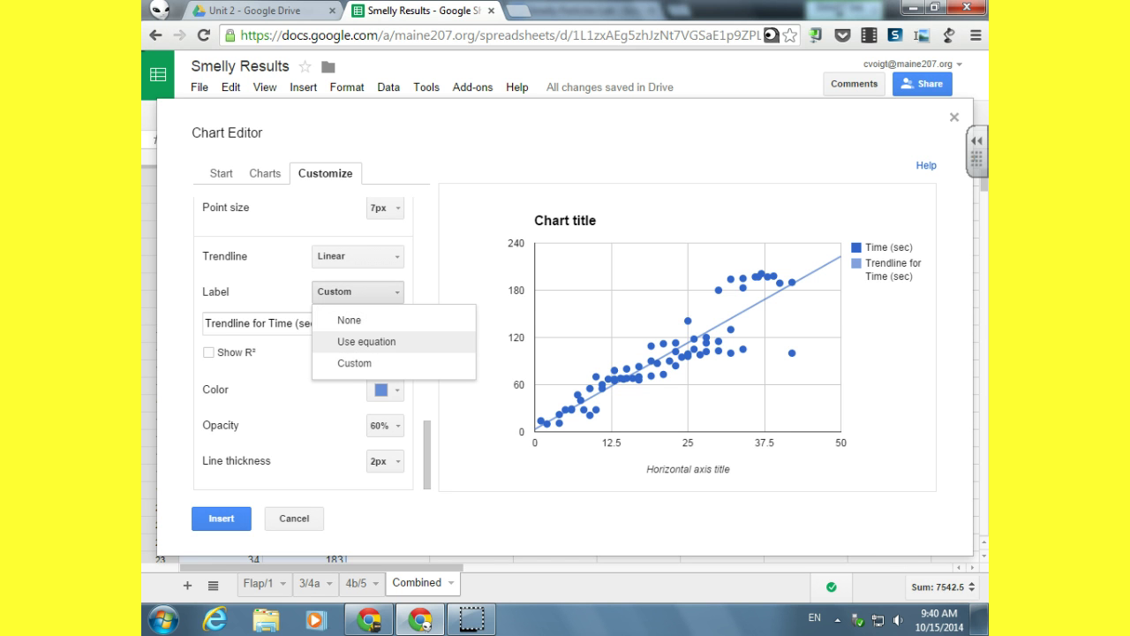
{"action": "left_click", "coordinate": [366, 342]}
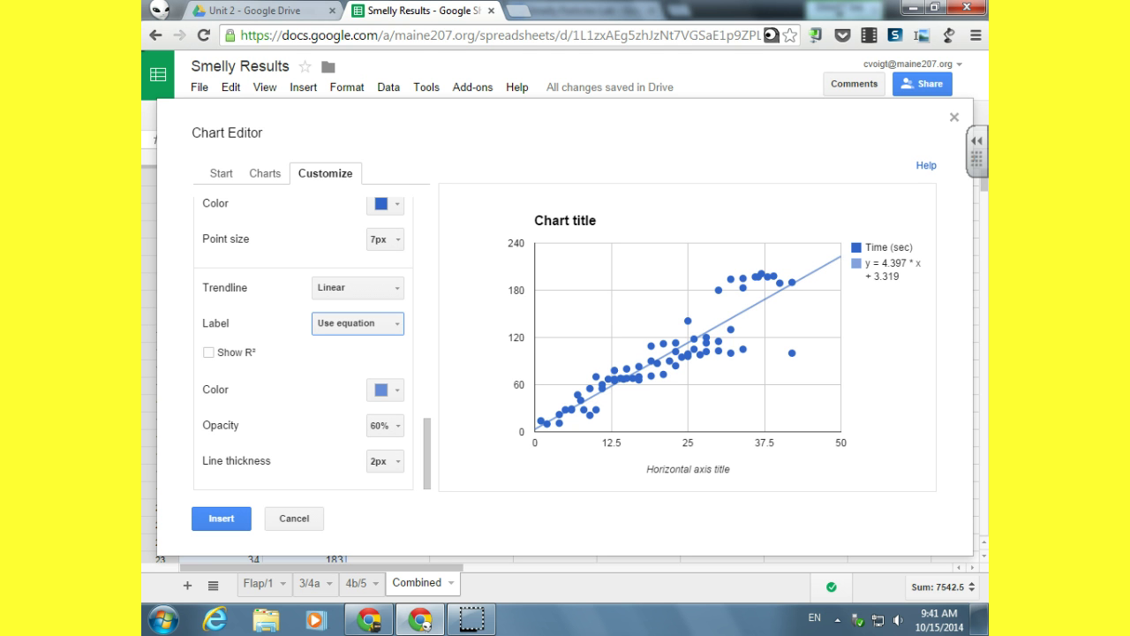
{"action": "left_click", "coordinate": [210, 352]}
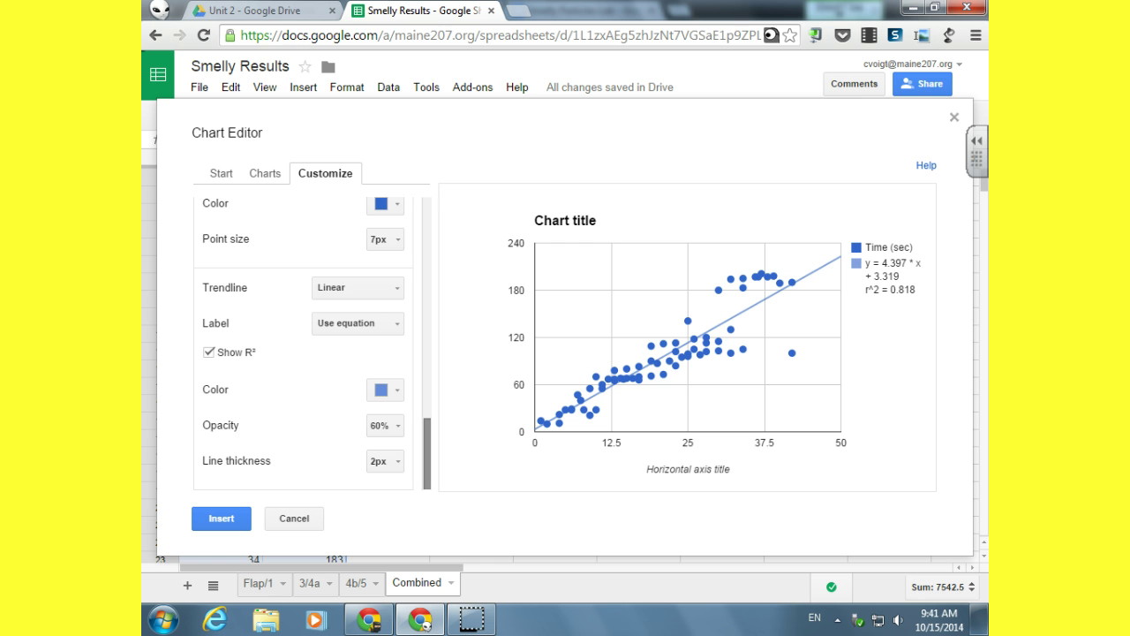
Hide the chart legend by setting its position to None, and restore it to Right
{"action": "scroll", "coordinate": [303, 345], "scroll_direction": "up", "scroll_amount": 10}
{"action": "scroll", "coordinate": [303, 344], "scroll_direction": "up", "scroll_amount": 2}
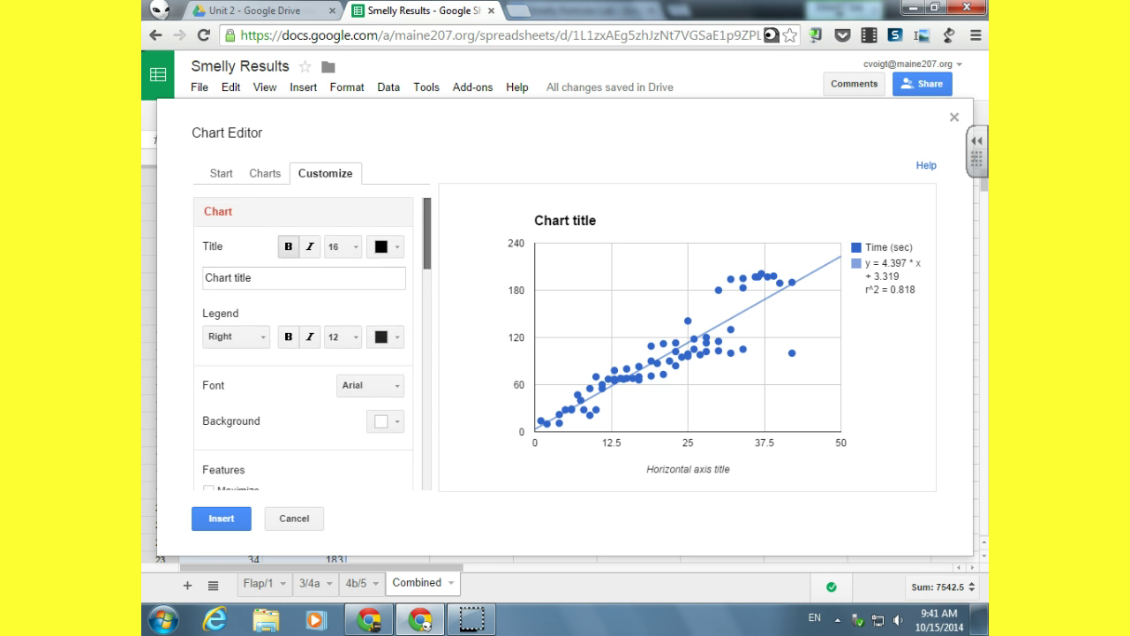
{"action": "left_click", "coordinate": [235, 336]}
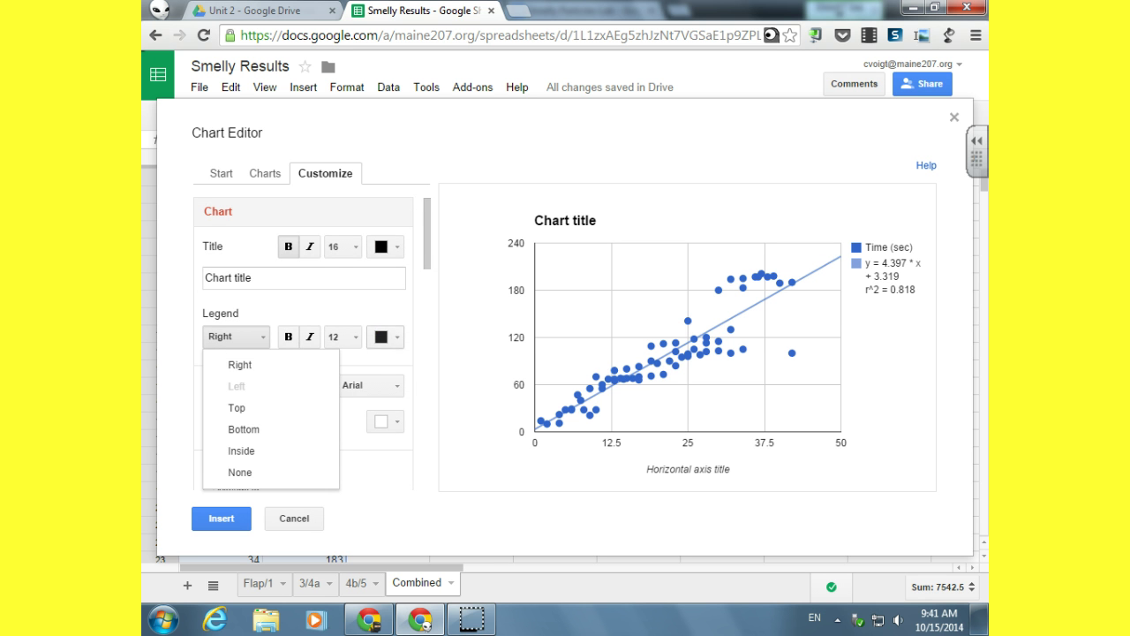
{"action": "left_click", "coordinate": [240, 472]}
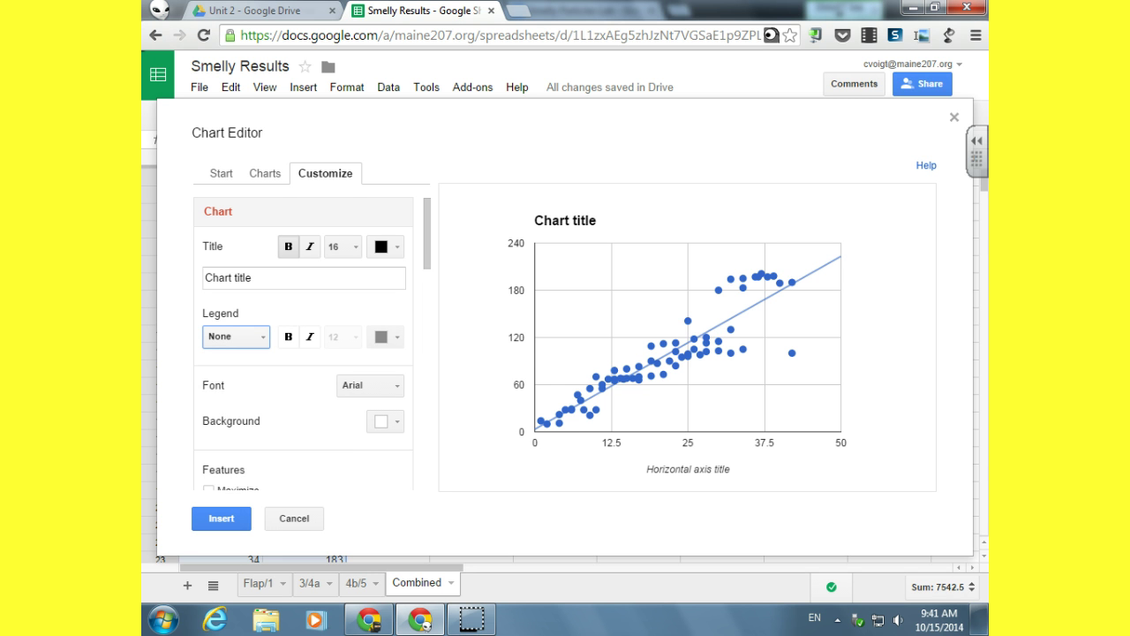
{"action": "left_click", "coordinate": [236, 336]}
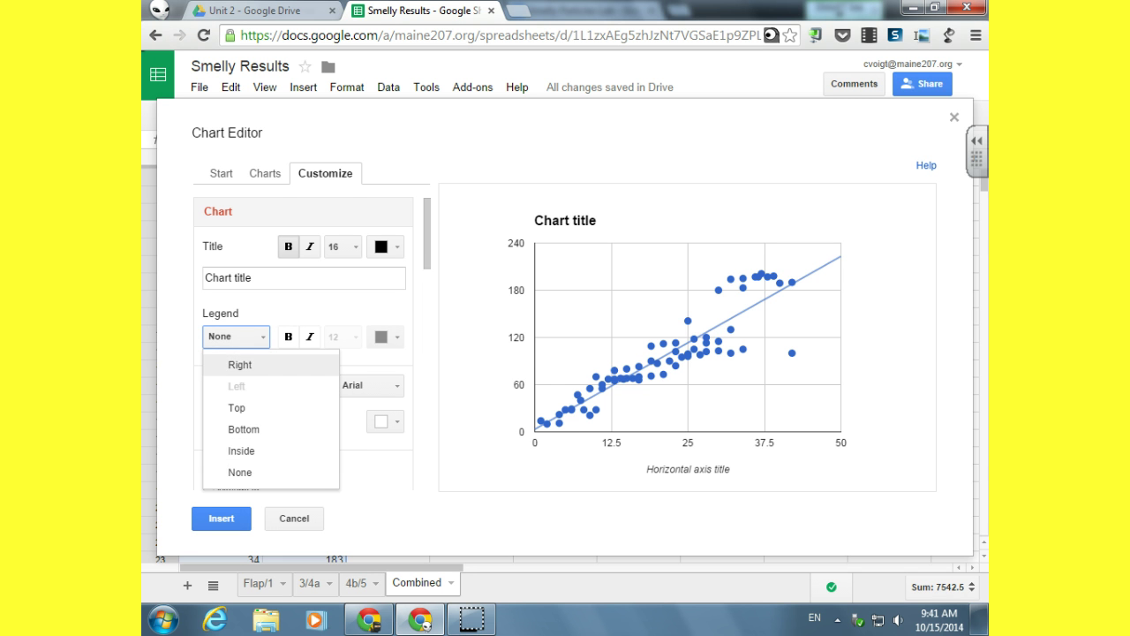
{"action": "left_click", "coordinate": [239, 365]}
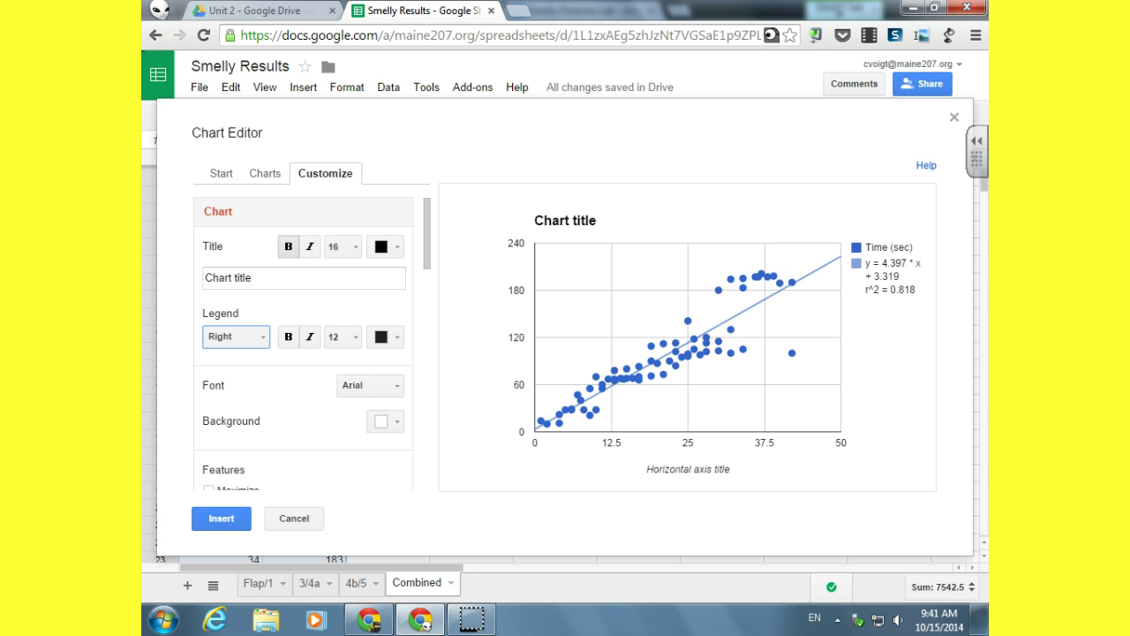